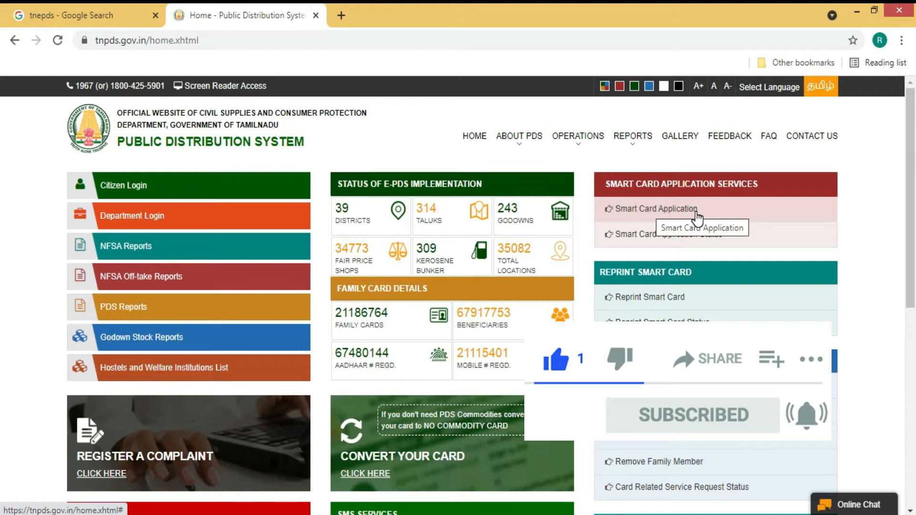
# Open the Smart Card Application form from the smart card application services.
pyautogui.click(697, 214)
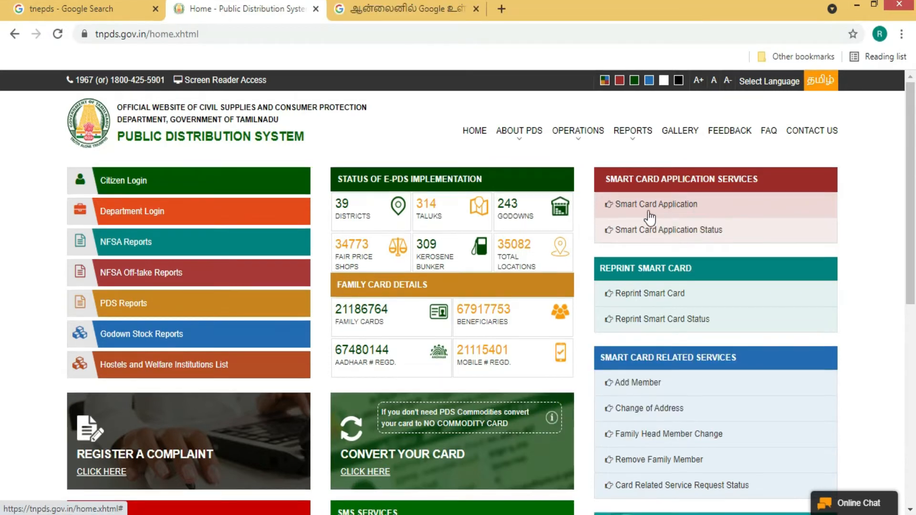
pyautogui.click(709, 204)
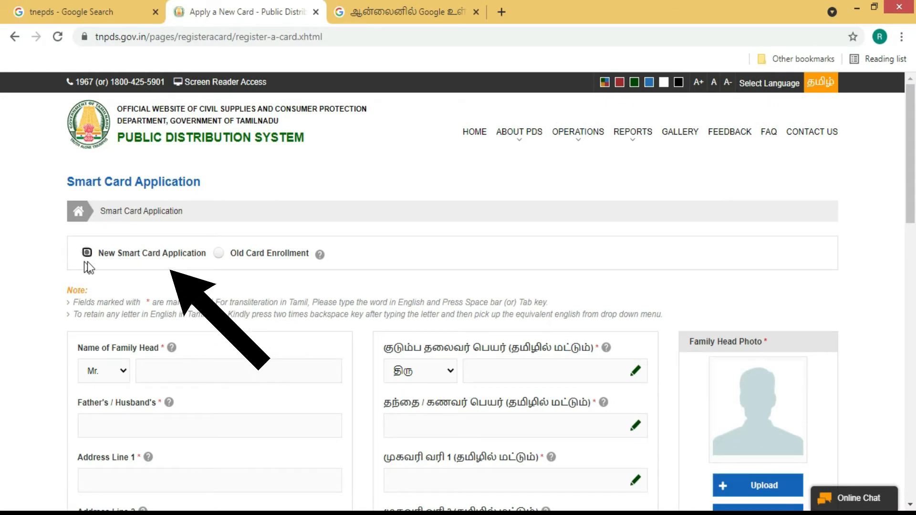
# Review the new smart card application's name, address, photo and contact fields, including the Tamil-only entries.
pyautogui.scroll(-3, 277, 272)
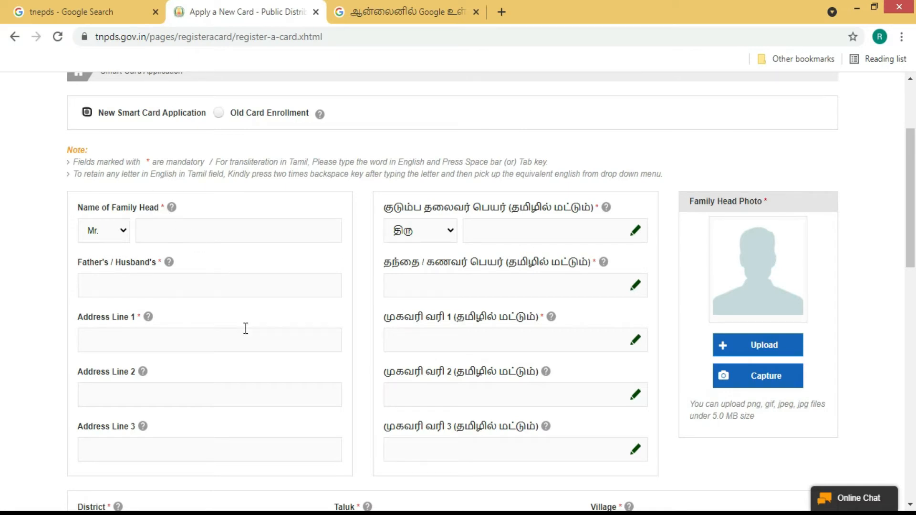
pyautogui.scroll(-5, 287, 371)
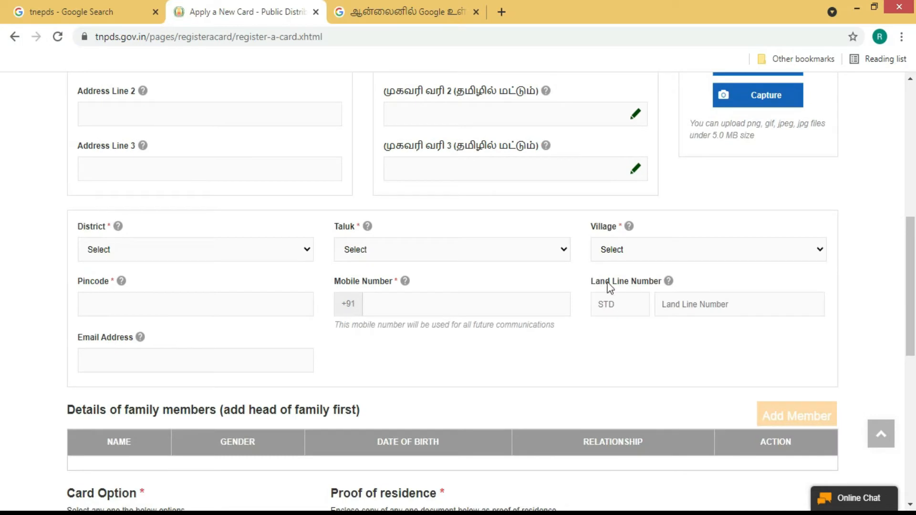
pyautogui.moveTo(669, 282)
pyautogui.scroll(4, 253, 297)
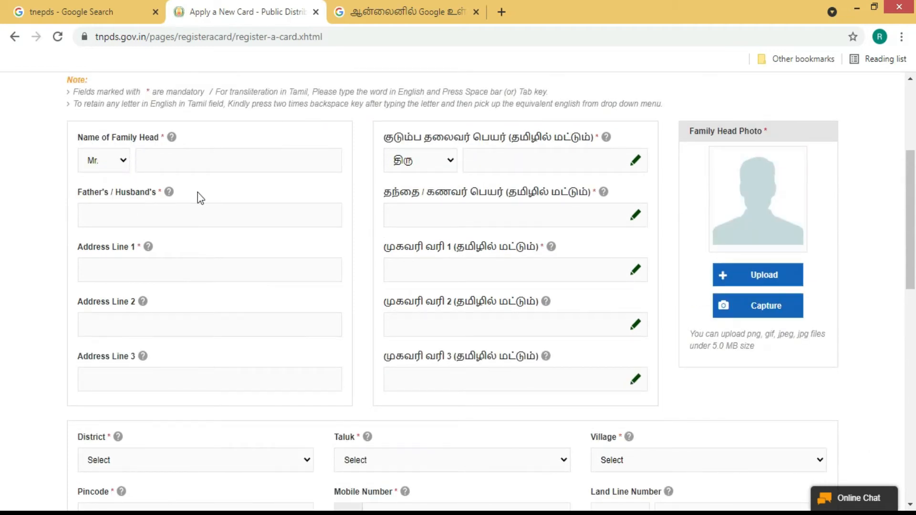
pyautogui.scroll(1, 211, 192)
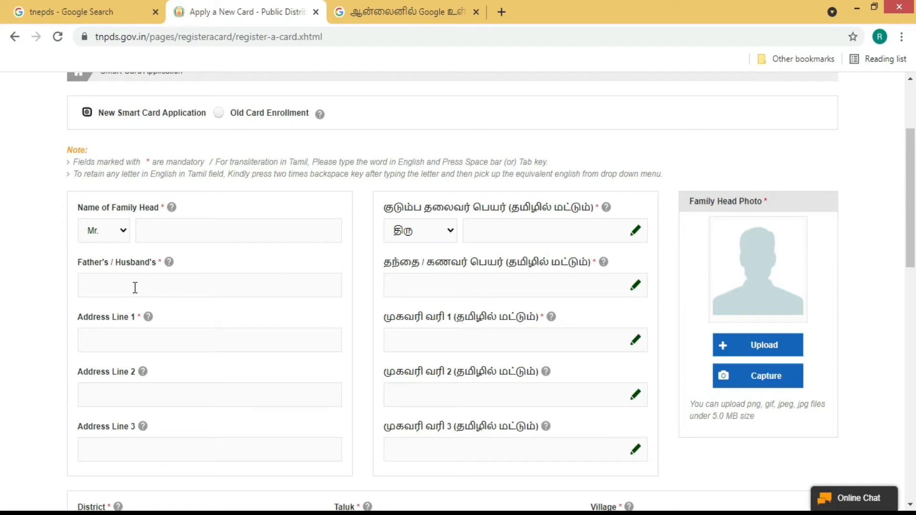
pyautogui.scroll(-1, 202, 289)
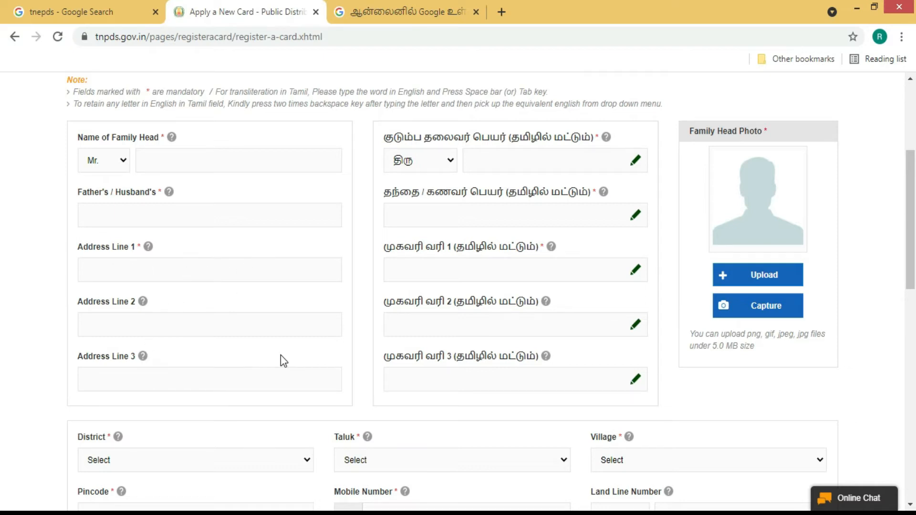
pyautogui.scroll(-1, 281, 355)
pyautogui.scroll(-1, 282, 358)
pyautogui.scroll(1, 281, 356)
# Bring up the Tamil keyboard for the family head's Tamil name, view its letter groups, and close it.
pyautogui.click(636, 163)
pyautogui.moveTo(675, 207)
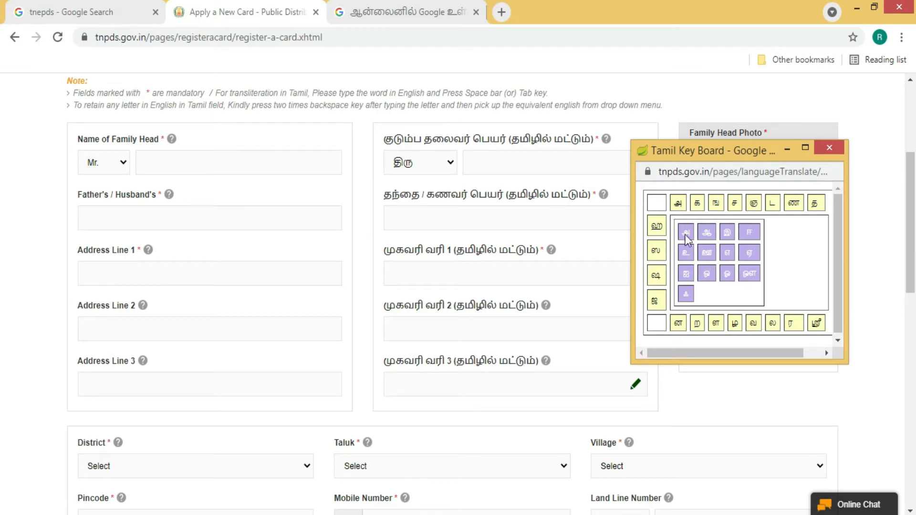
pyautogui.moveTo(662, 235)
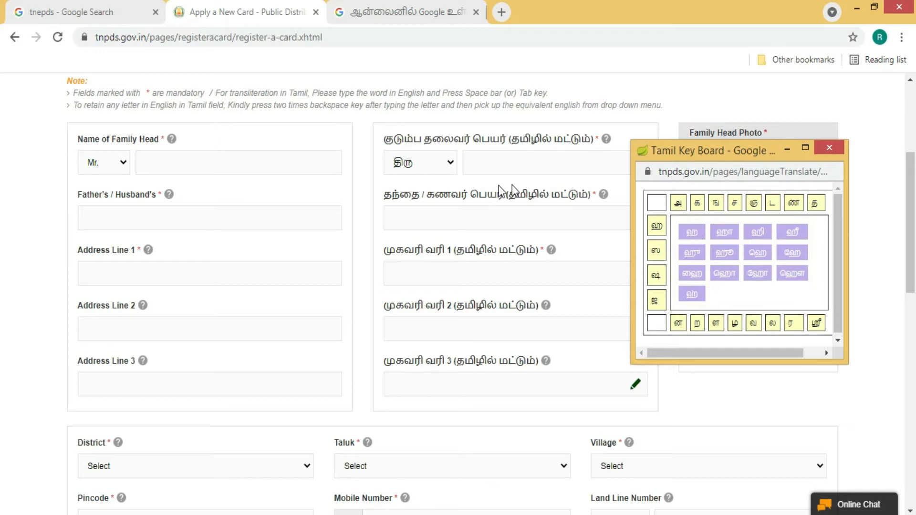
pyautogui.click(830, 147)
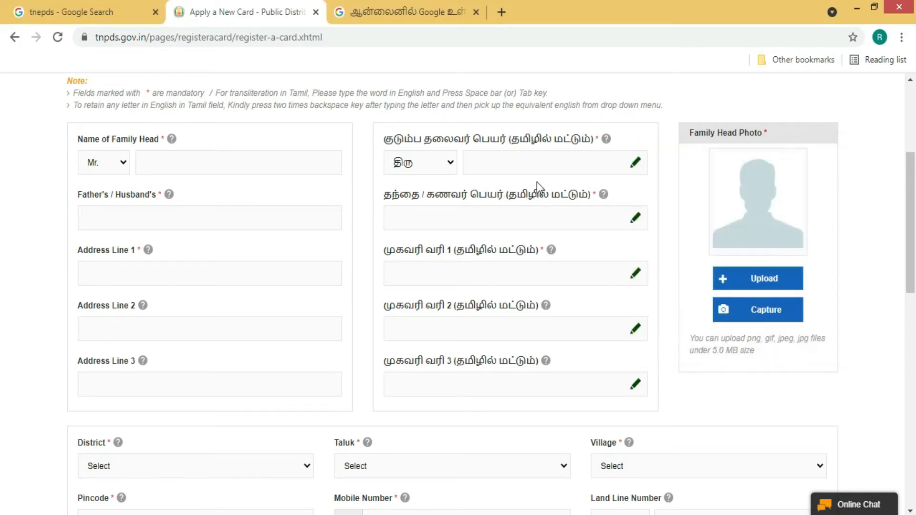
# Switch to the Google Input Tools page, transliterate "tamil" as தமிழ், and select the resulting word.
pyautogui.click(409, 16)
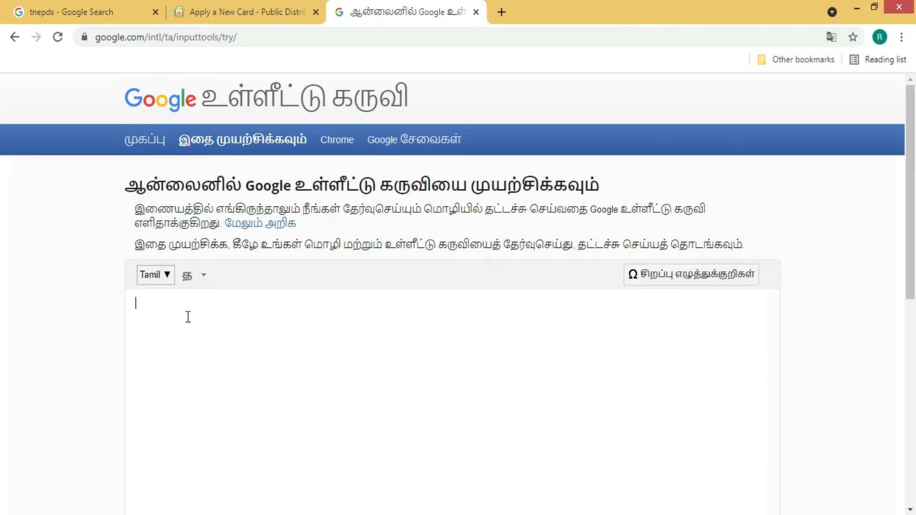
pyautogui.write('ta')
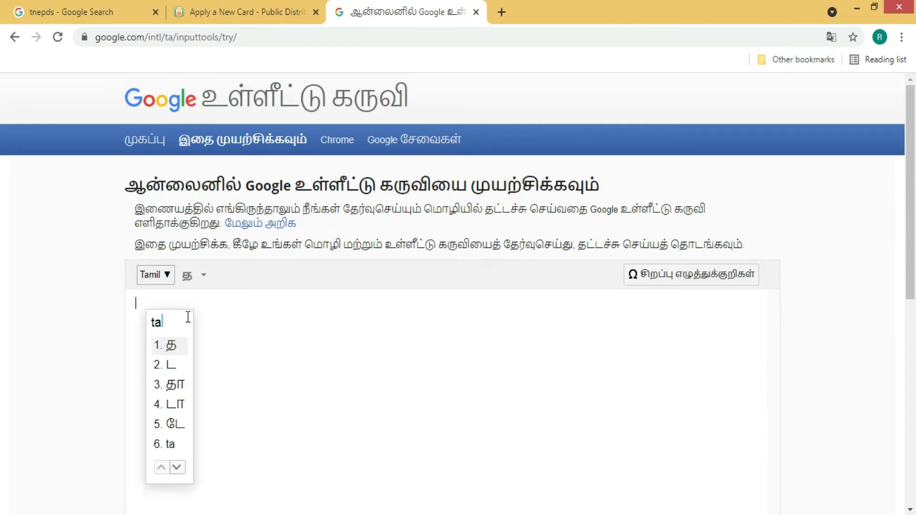
pyautogui.write('mil')
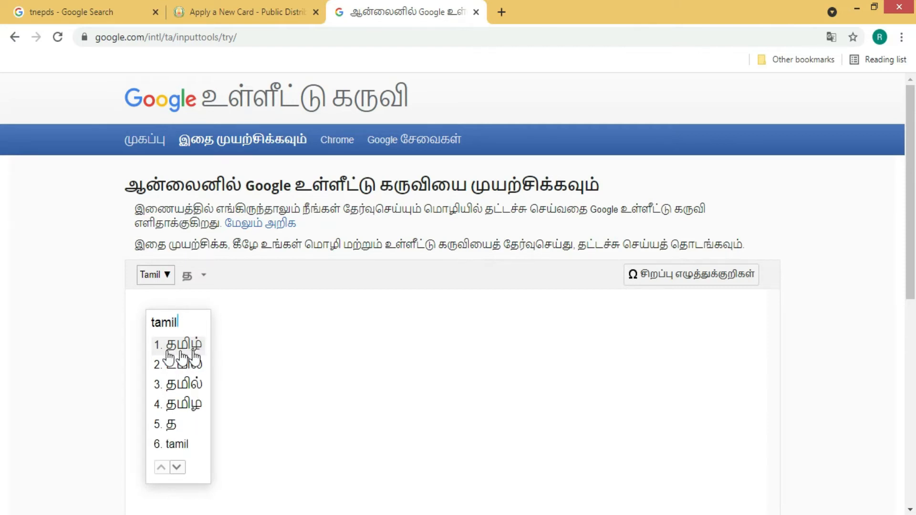
pyautogui.click(181, 344)
pyautogui.doubleClick(175, 303)
pyautogui.rightClick(151, 308)
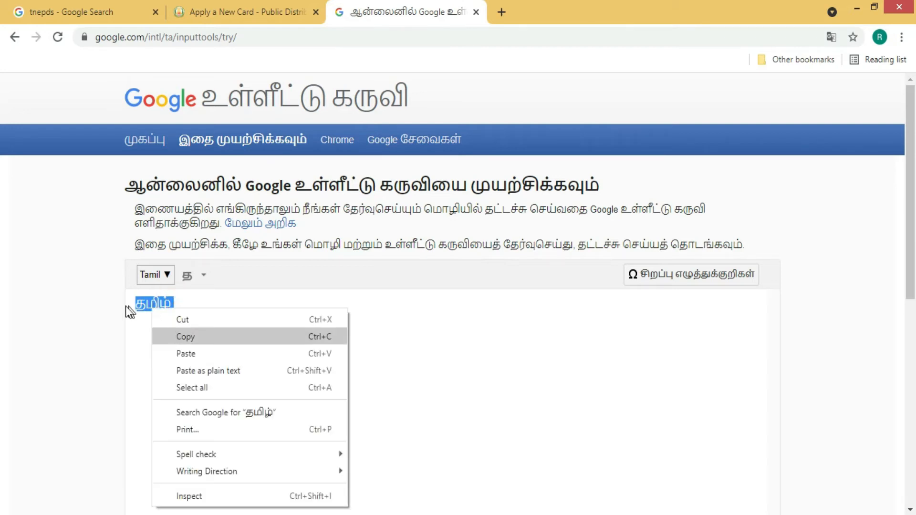
pyautogui.click(142, 351)
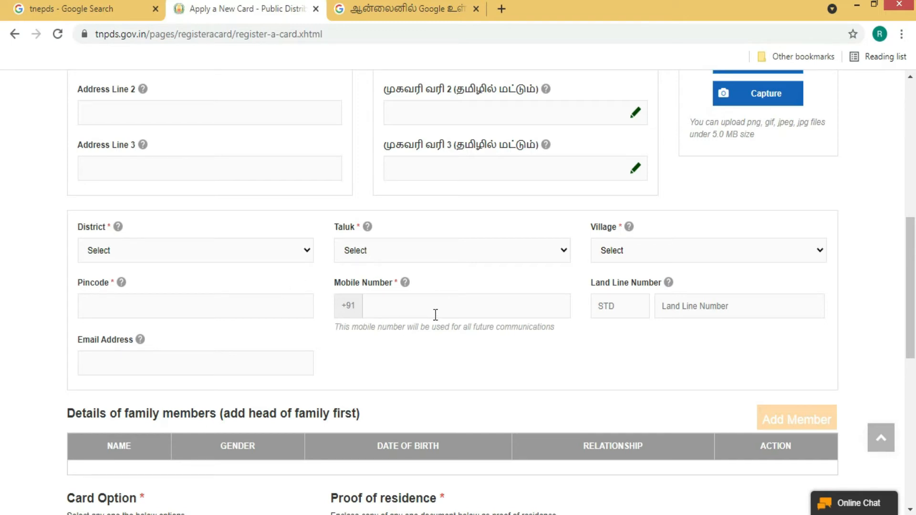
# Start a new member entry in the details of family members for the head of the family.
pyautogui.scroll(2, 577, 310)
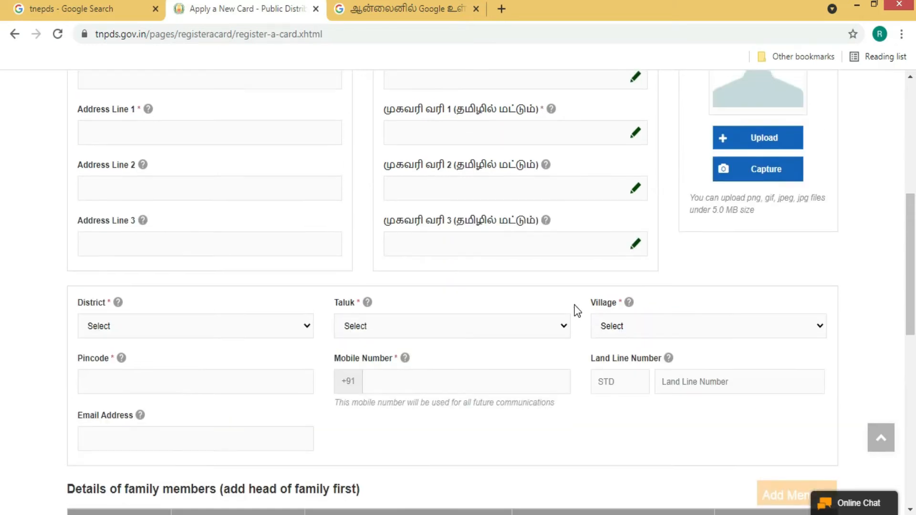
pyautogui.scroll(5, 576, 311)
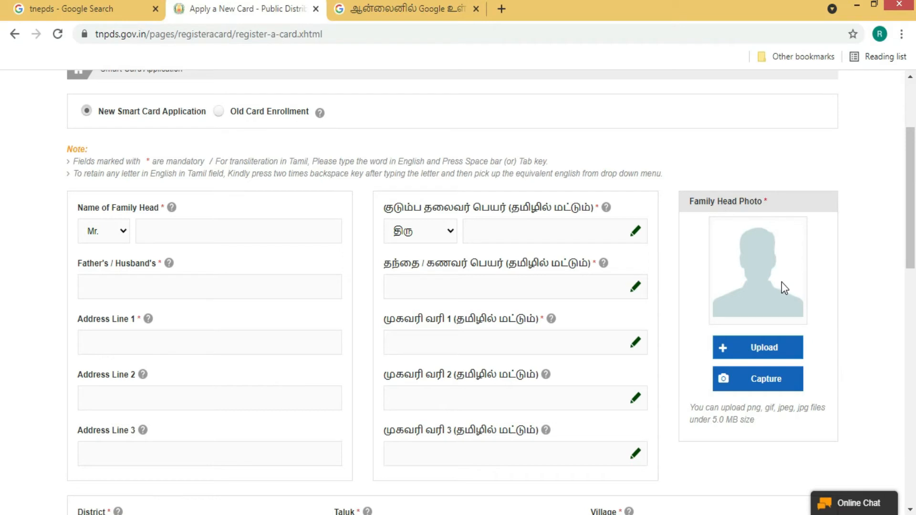
pyautogui.scroll(-6, 773, 280)
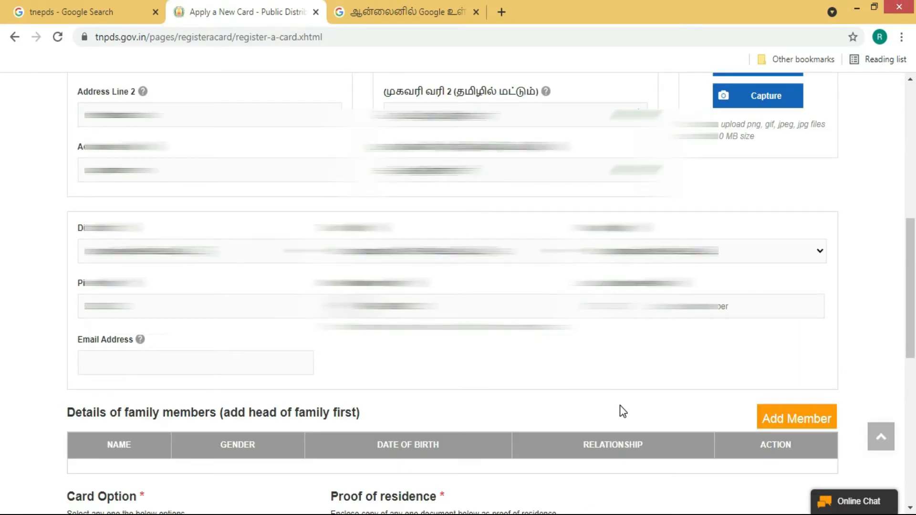
pyautogui.click(802, 421)
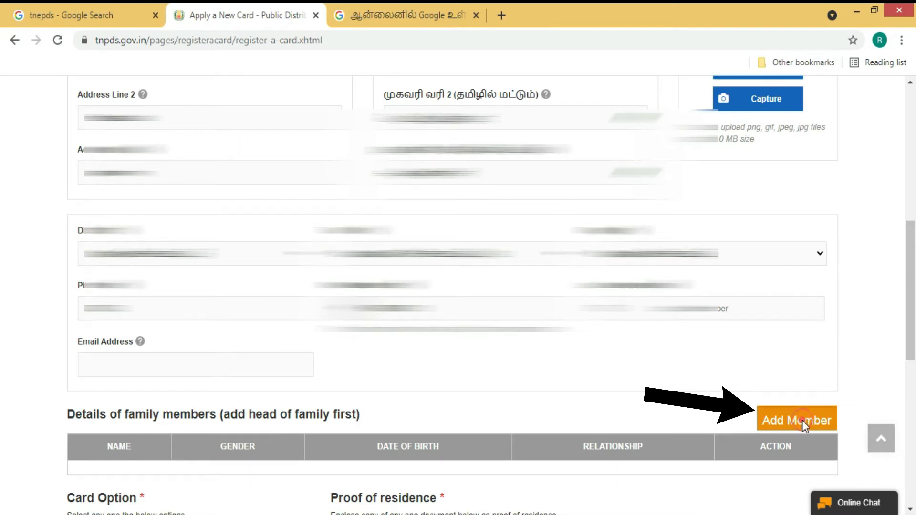
# Set the family head's supporting document to Aadhaar Card and choose the AADHAAR1 file from the RATION folder.
pyautogui.scroll(-5, 803, 424)
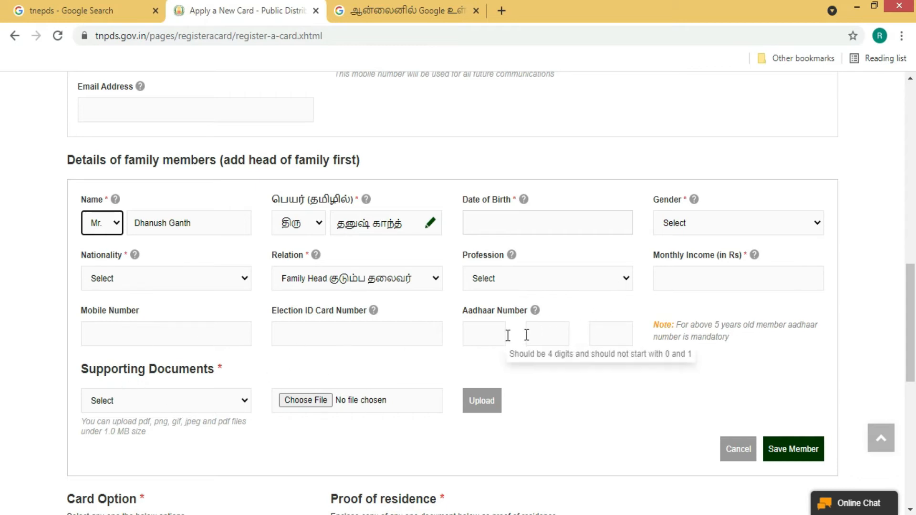
pyautogui.scroll(-2, 573, 394)
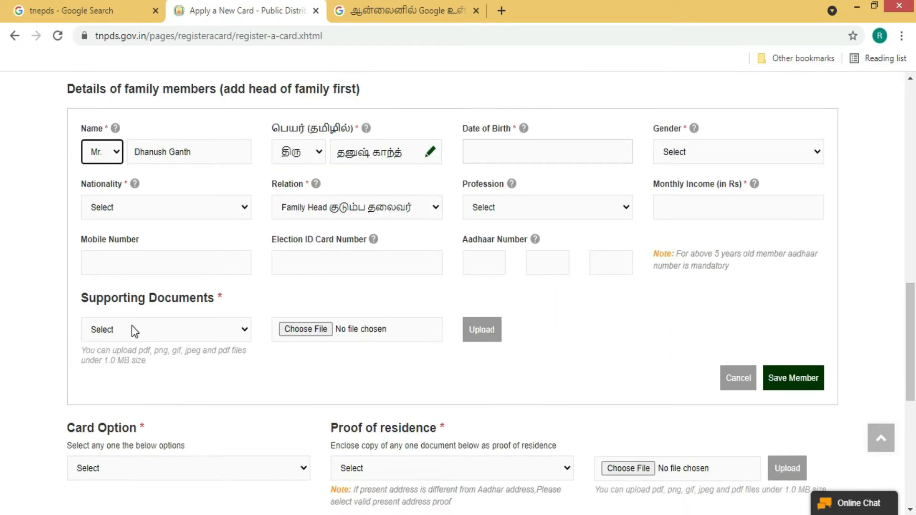
pyautogui.click(133, 328)
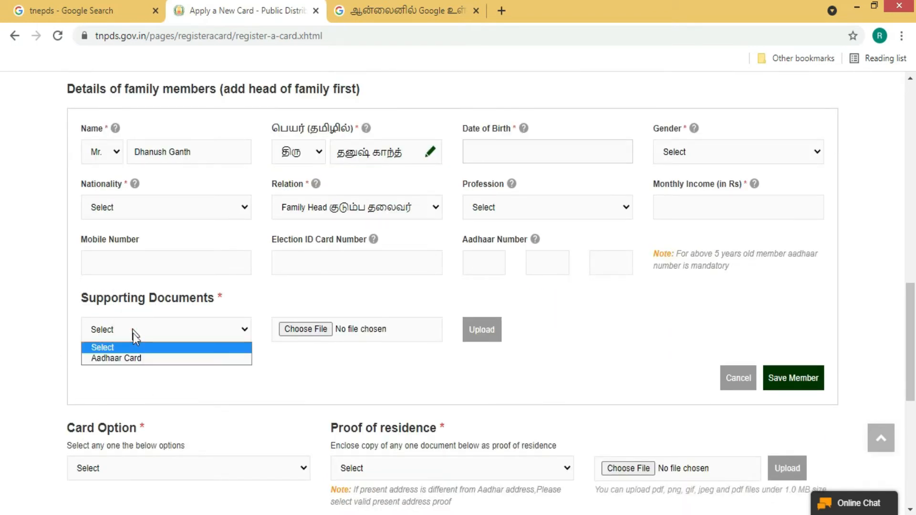
pyautogui.click(135, 359)
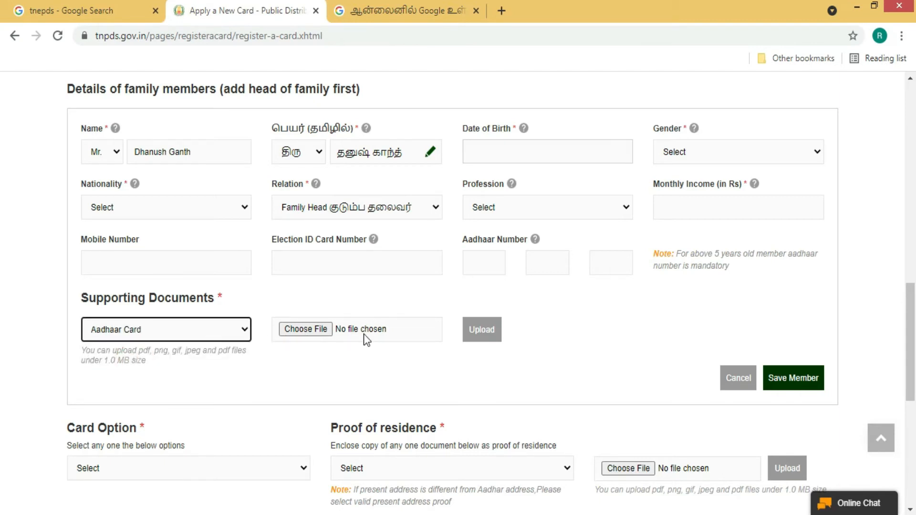
pyautogui.click(311, 330)
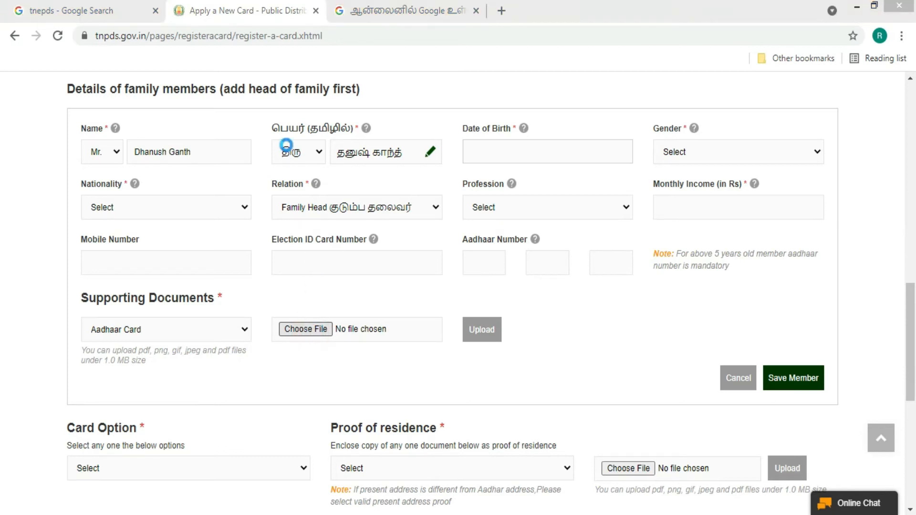
pyautogui.click(186, 102)
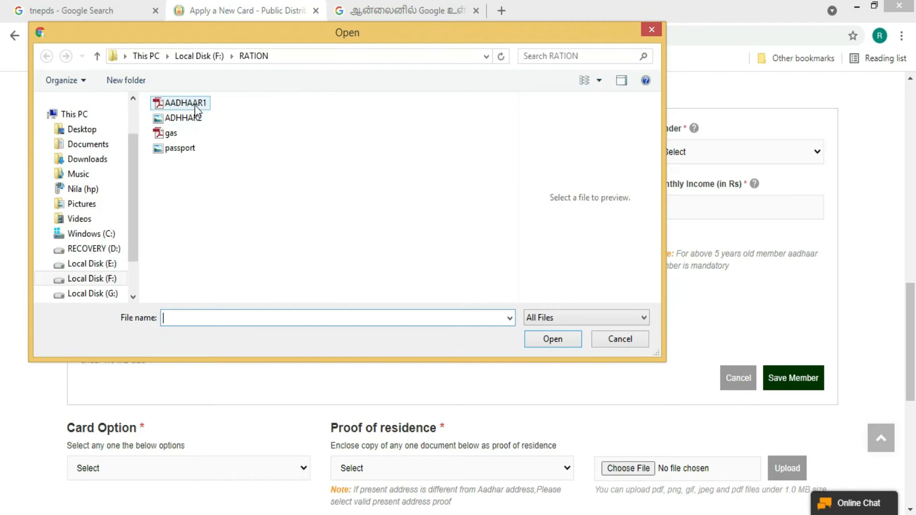
pyautogui.click(563, 339)
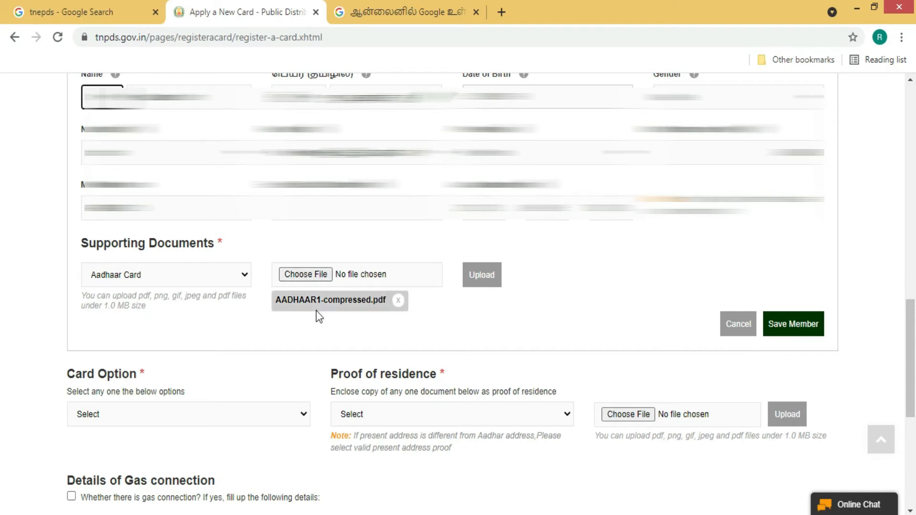
# Save the family head's member details and start an entry for another family member.
pyautogui.click(803, 336)
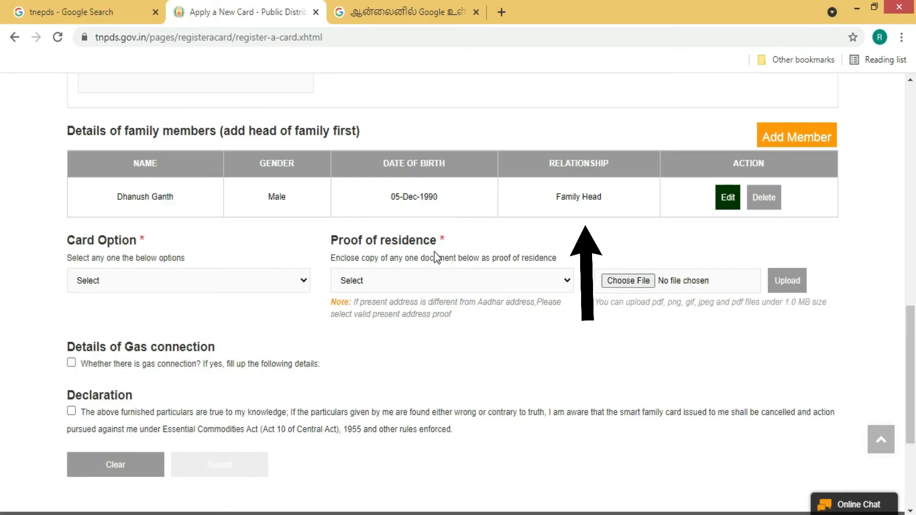
pyautogui.click(796, 143)
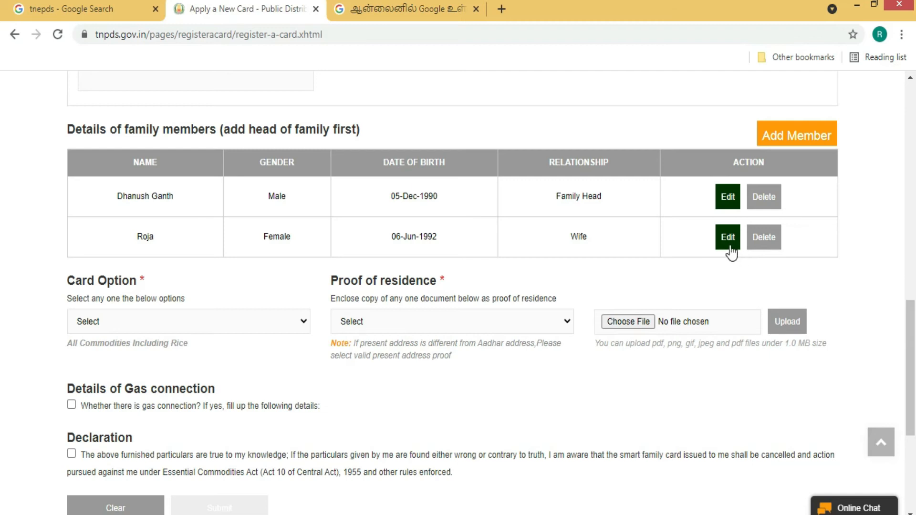
# Set the application's card option to Rice Card.
pyautogui.scroll(-3, 730, 252)
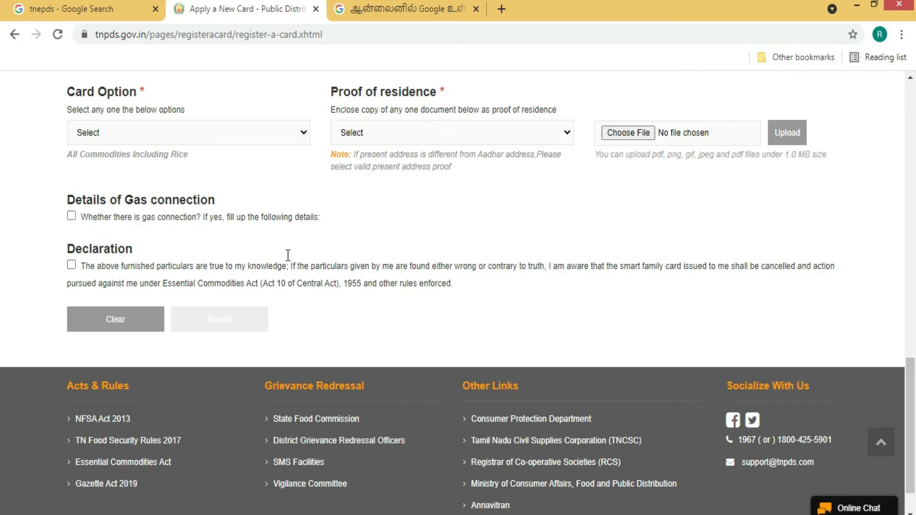
pyautogui.click(132, 134)
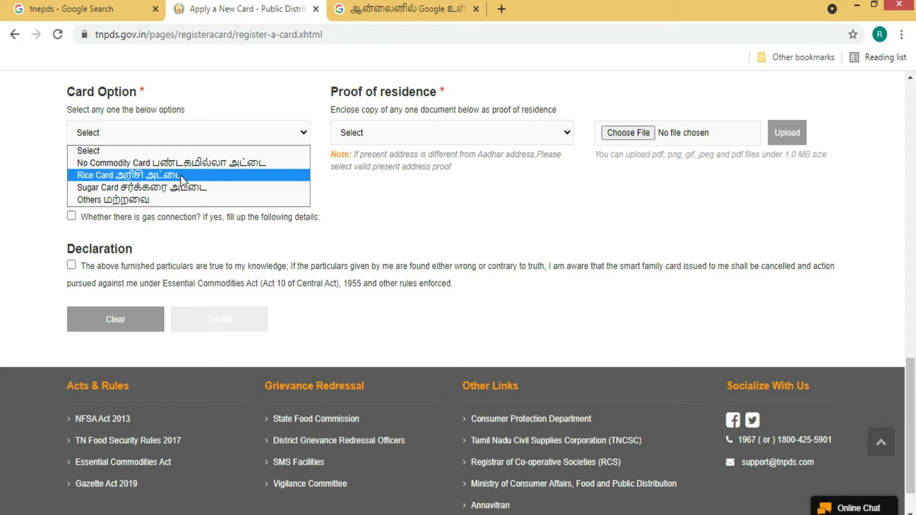
pyautogui.click(145, 176)
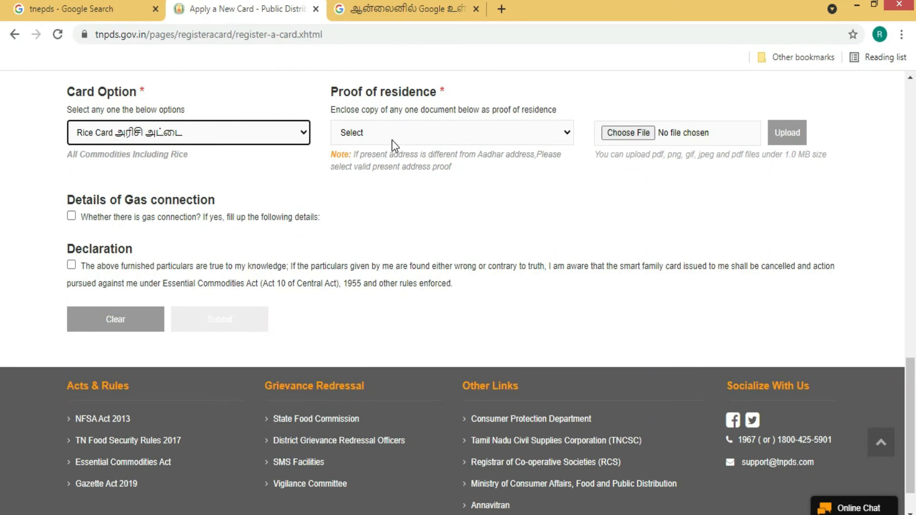
# Set the proof of residence to Gas Consumer Card and upload gas.pdf as its document.
pyautogui.click(391, 138)
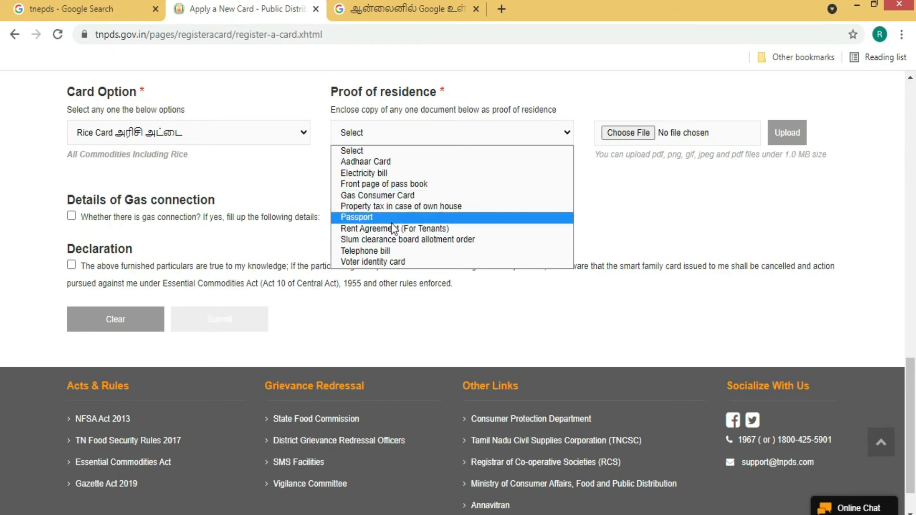
pyautogui.click(396, 196)
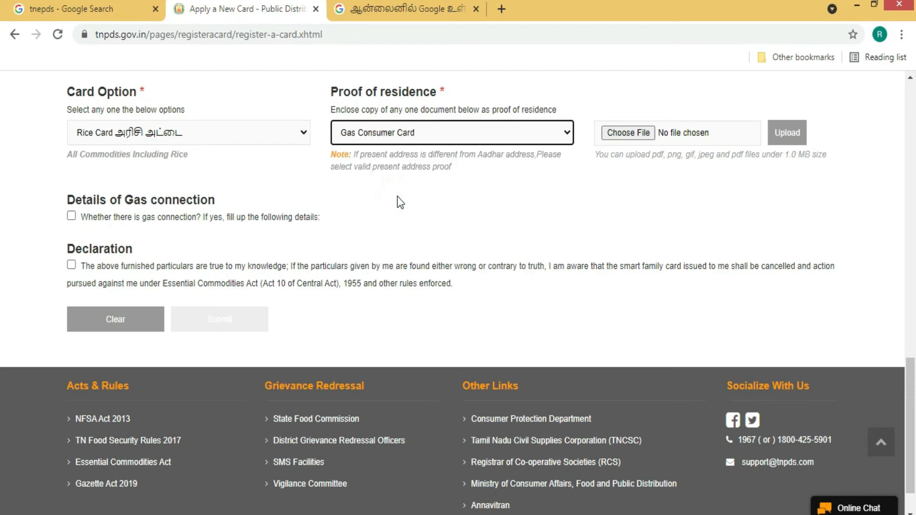
pyautogui.click(628, 133)
pyautogui.click(559, 342)
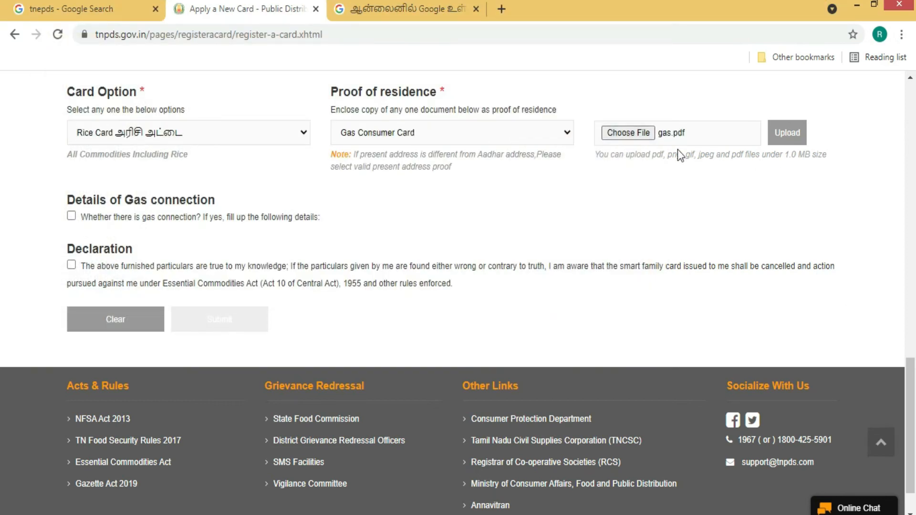
pyautogui.click(792, 141)
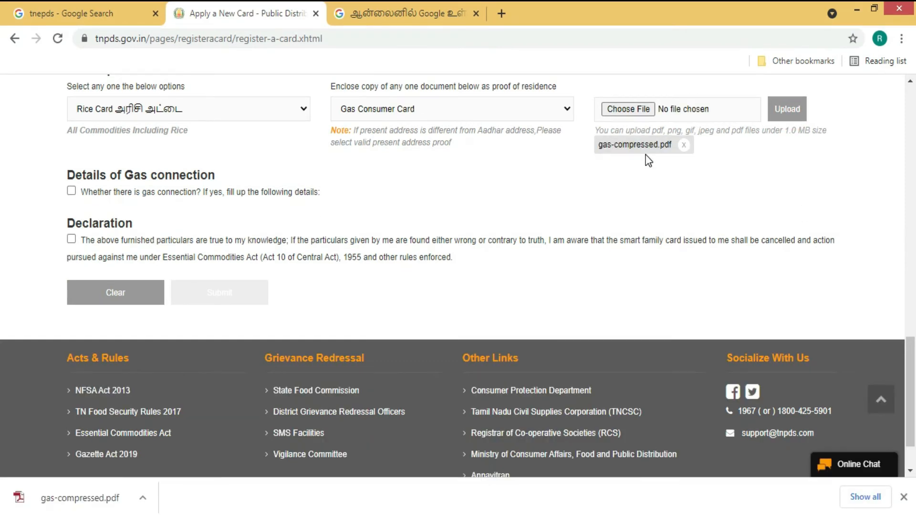
# Declare that there is a gas connection and fill in Connection 1's registered holder, oil company, LPG consumer number and gas agency.
pyautogui.click(72, 192)
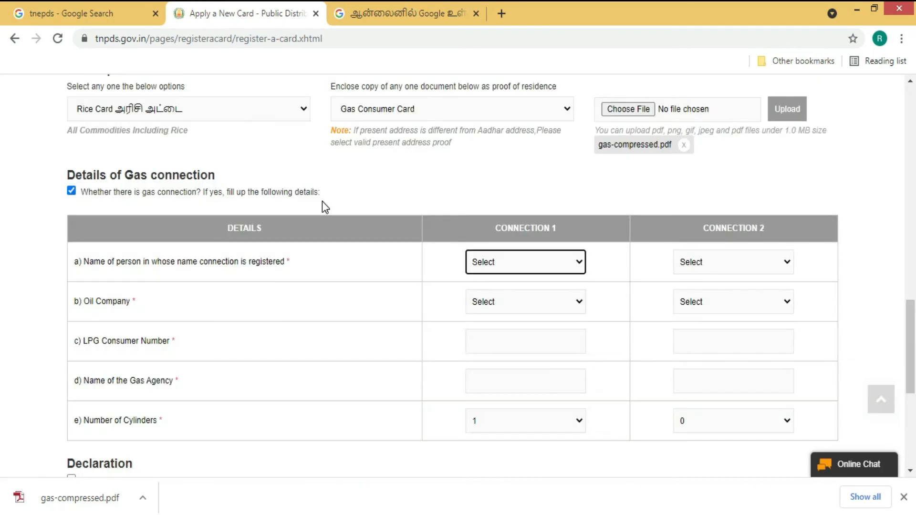
pyautogui.scroll(-1, 360, 238)
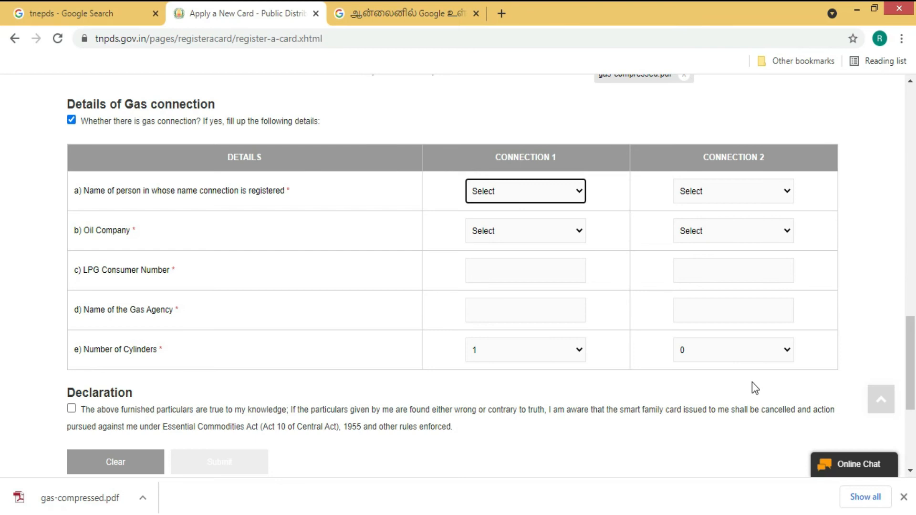
pyautogui.scroll(-2, 752, 382)
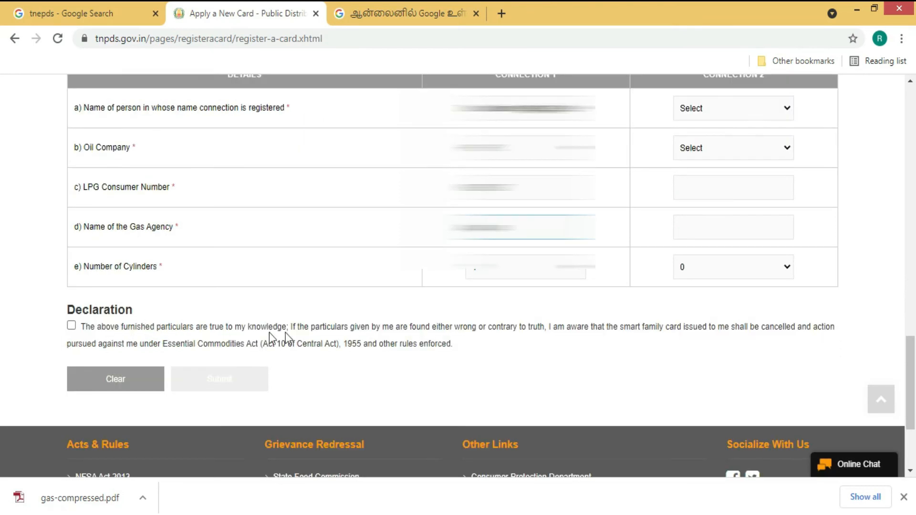
# Accept the declaration that the furnished particulars are true and submit the card application.
pyautogui.click(72, 326)
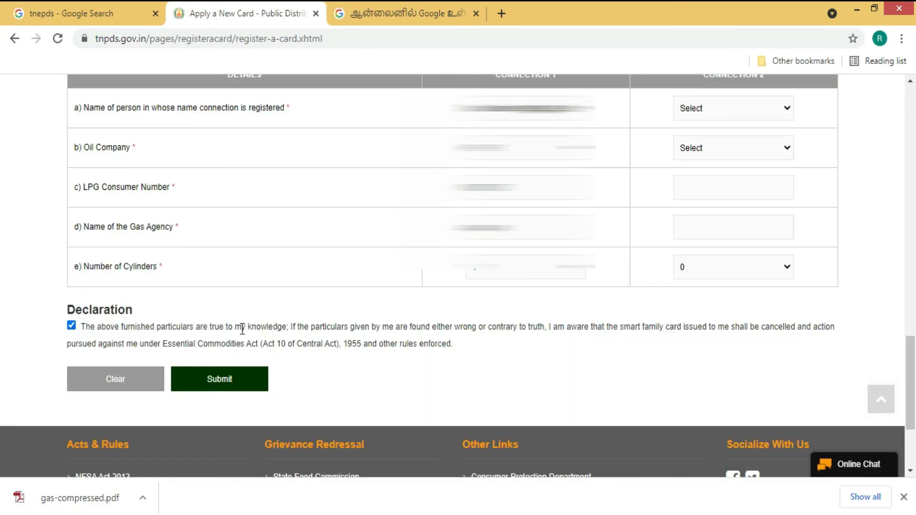
pyautogui.click(231, 387)
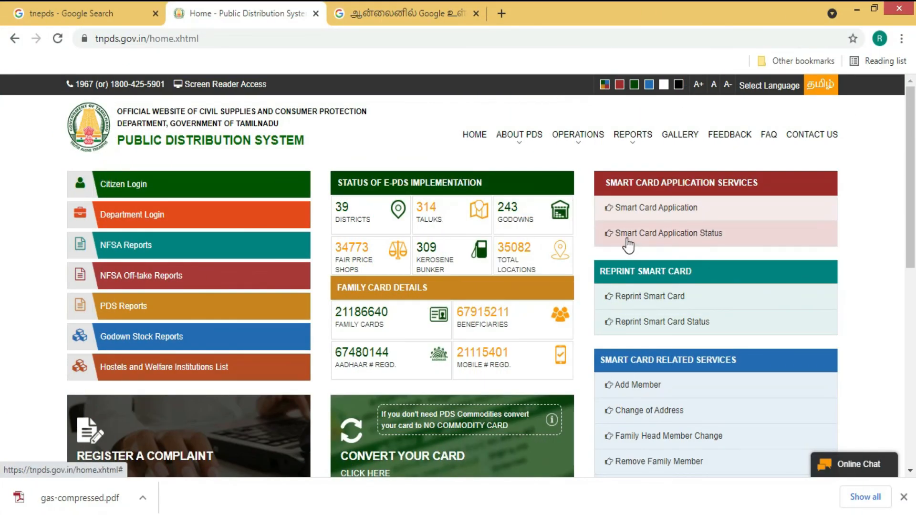
# Open the Smart Card Application Status service from the PDS home page.
pyautogui.click(717, 236)
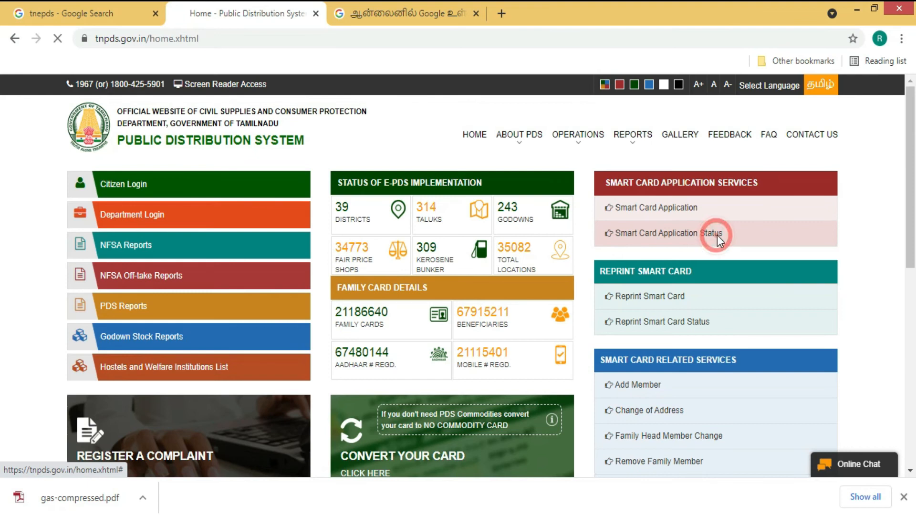